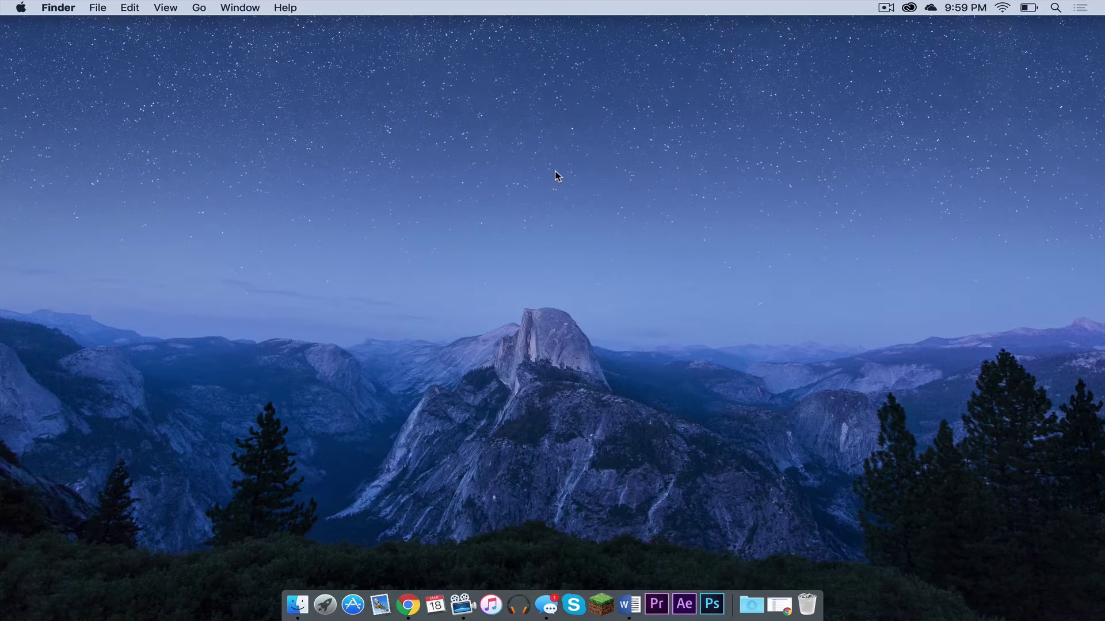
Step: Return to the OptiFine downloads page and expand the Preview versions list
click(782, 604)
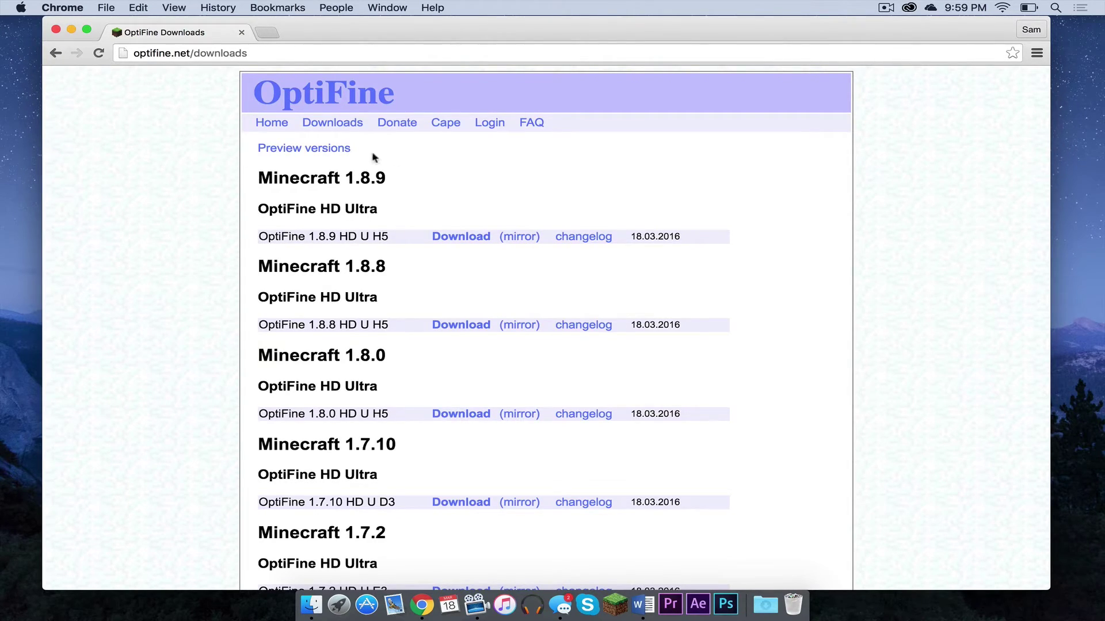
click(323, 148)
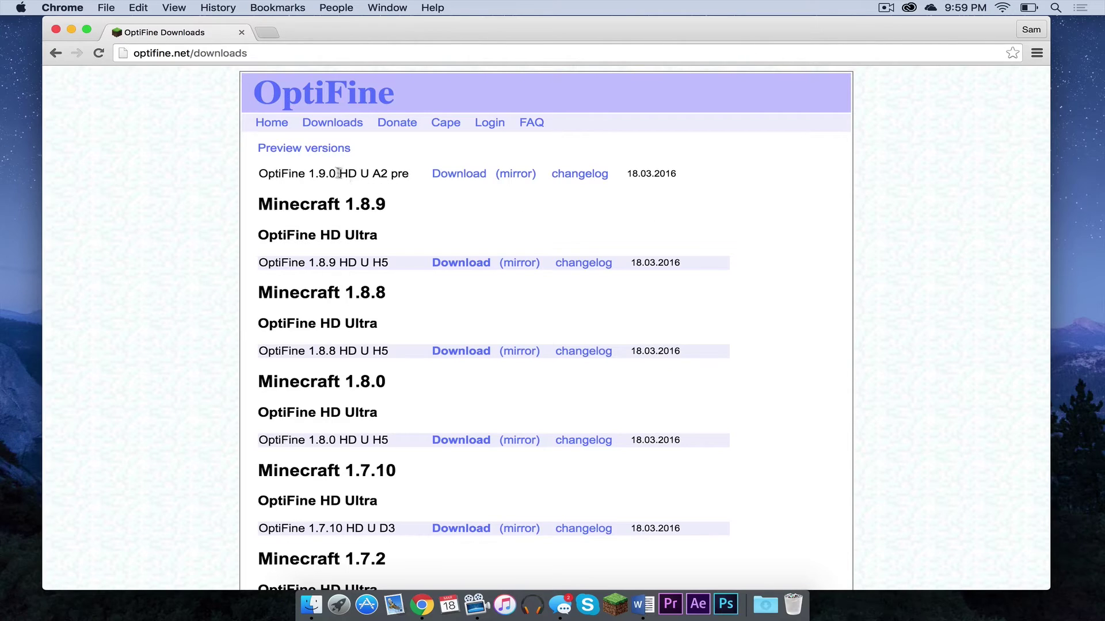
click(330, 149)
click(330, 148)
Step: Scroll the list and select the Minecraft 1.8.9 heading, then clear the selection
scroll(339, 174, down, 2)
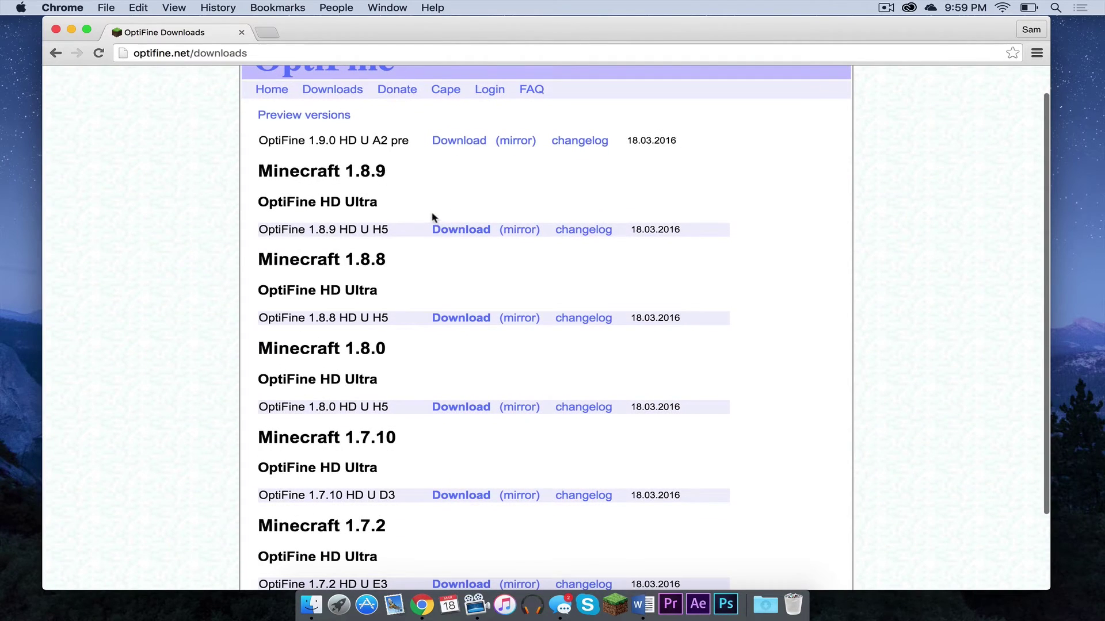
drag(257, 174, 400, 170)
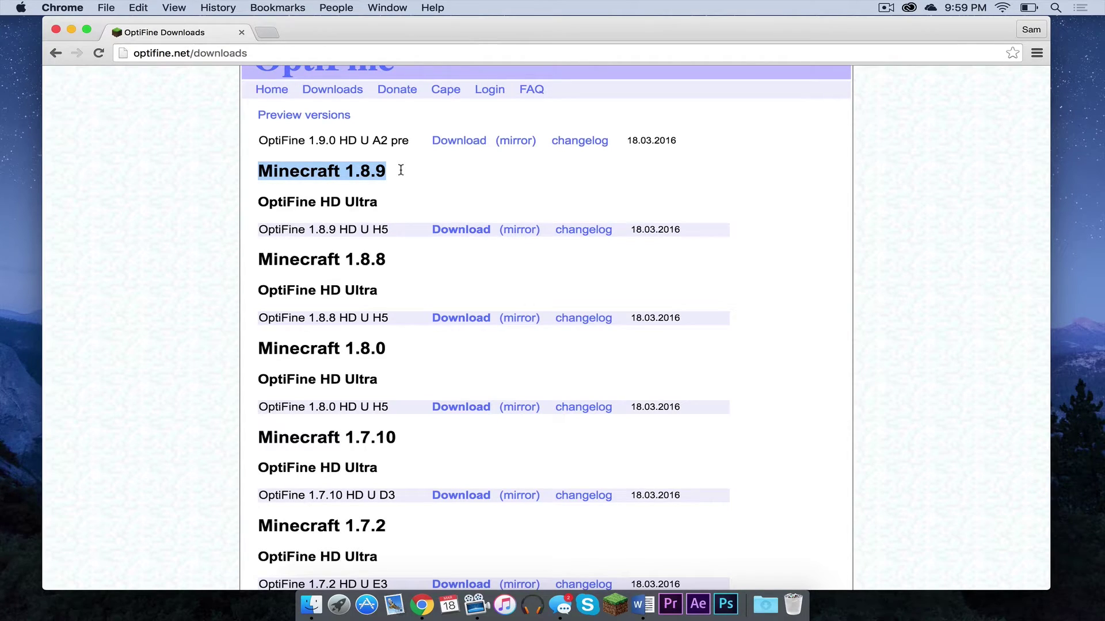
right_click(401, 170)
click(417, 196)
click(410, 172)
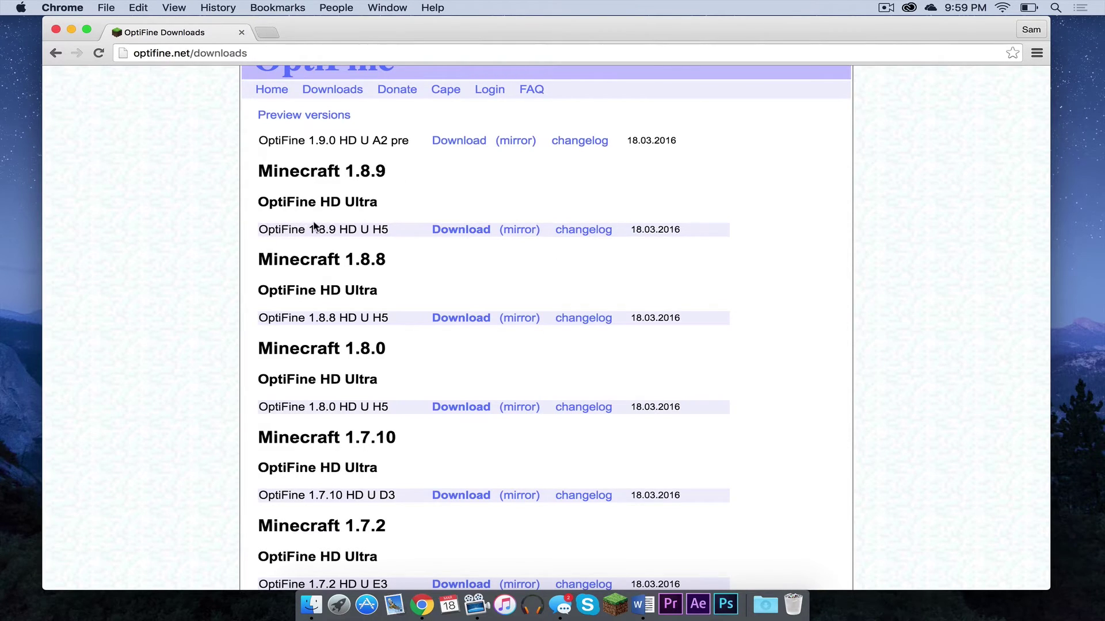
scroll(314, 225, up, 2)
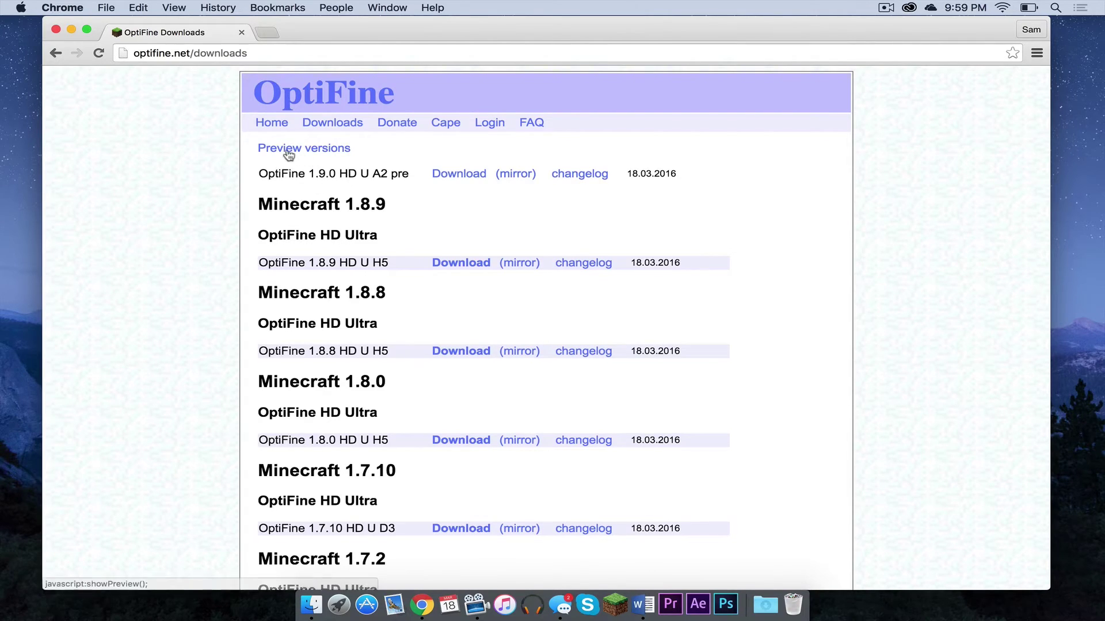
scroll(283, 150, down, 1)
scroll(284, 151, up, 1)
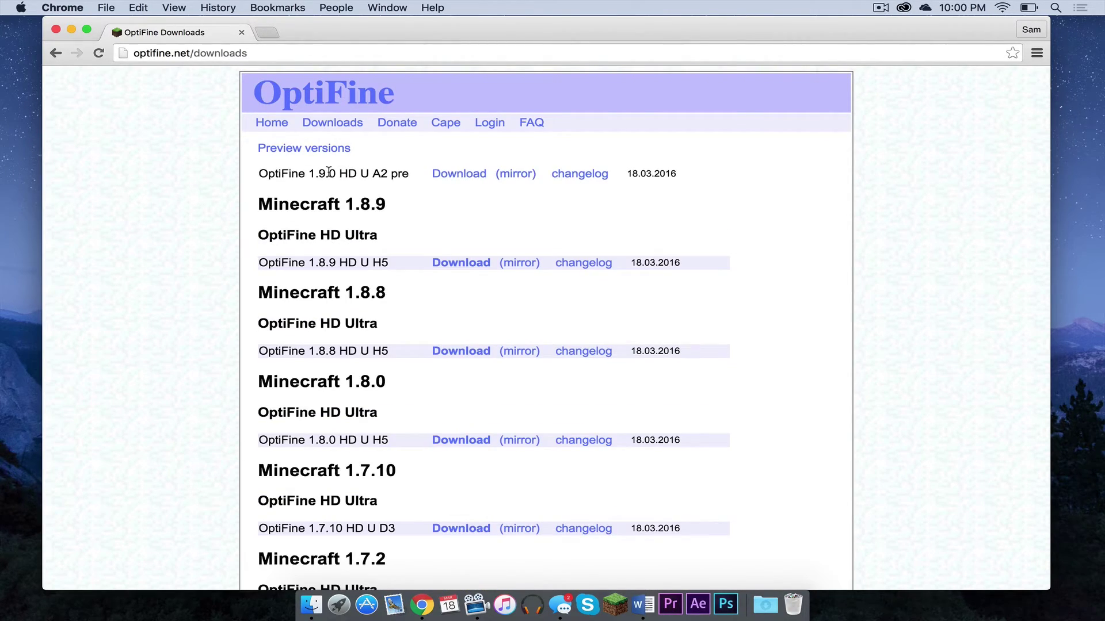
Step: Download preview_OptiFine_1.9.0_HD_U_A2_pre.jar from its mirror, keep it past the warning, and close Chrome
click(525, 174)
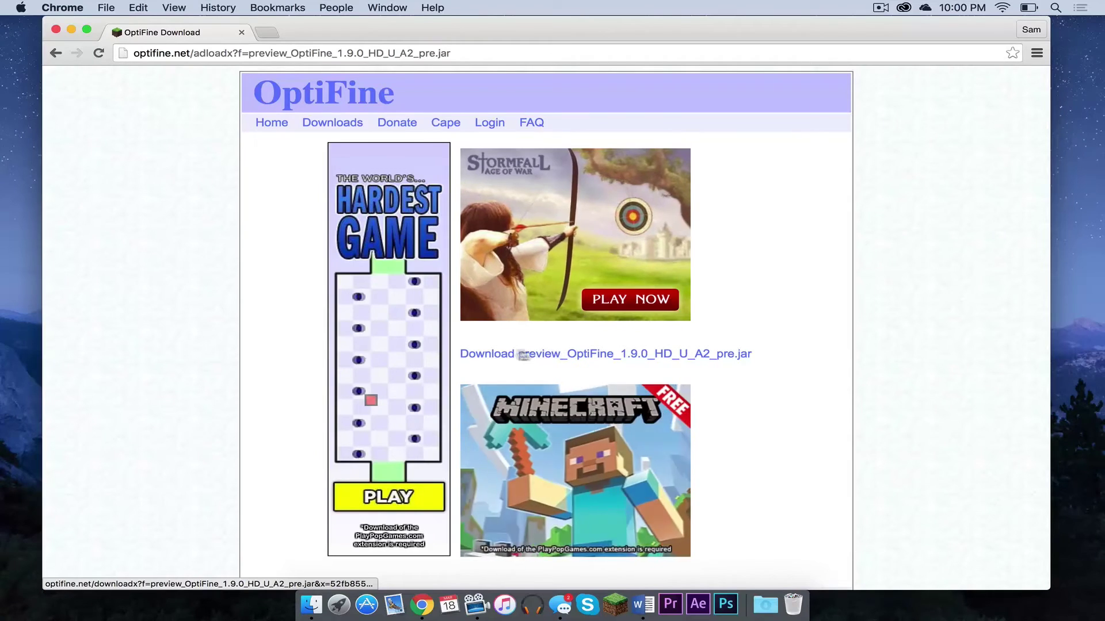
click(527, 355)
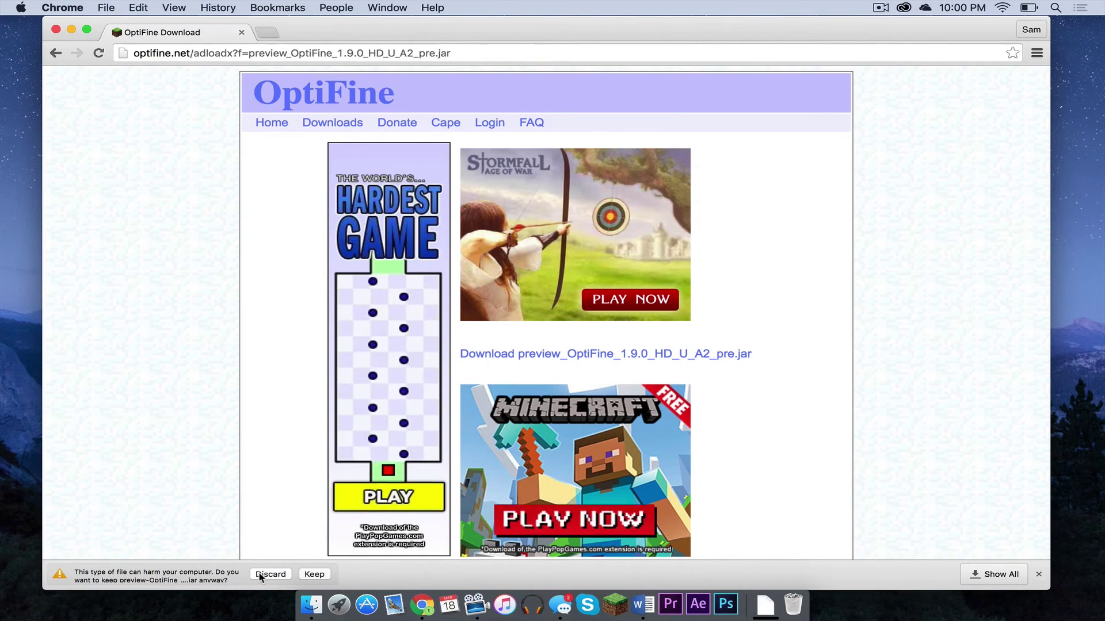
click(314, 573)
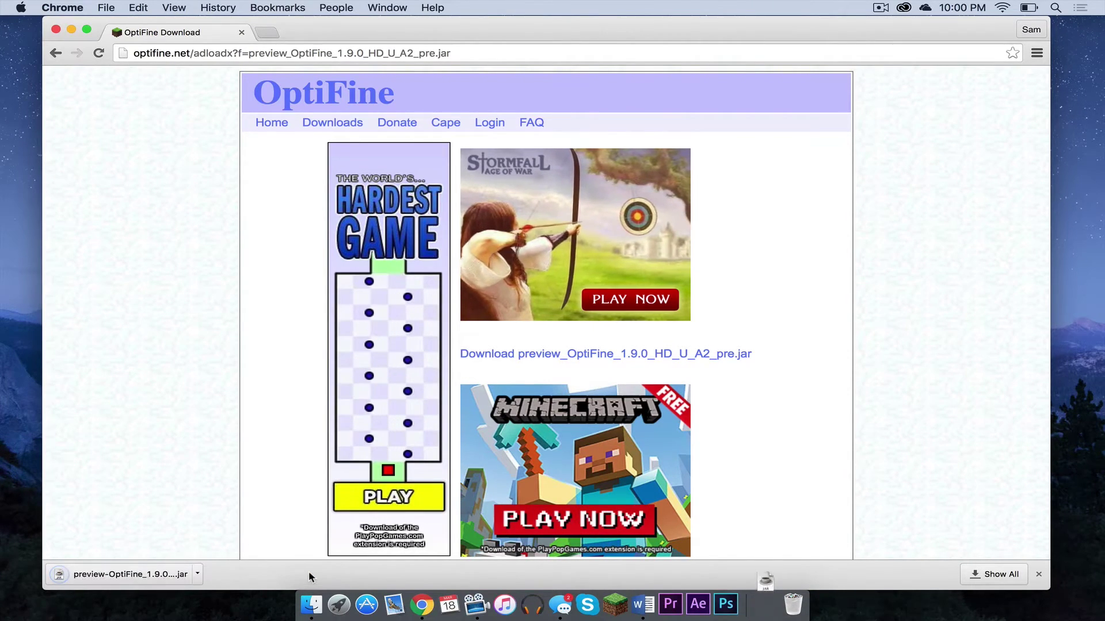
click(55, 29)
click(365, 188)
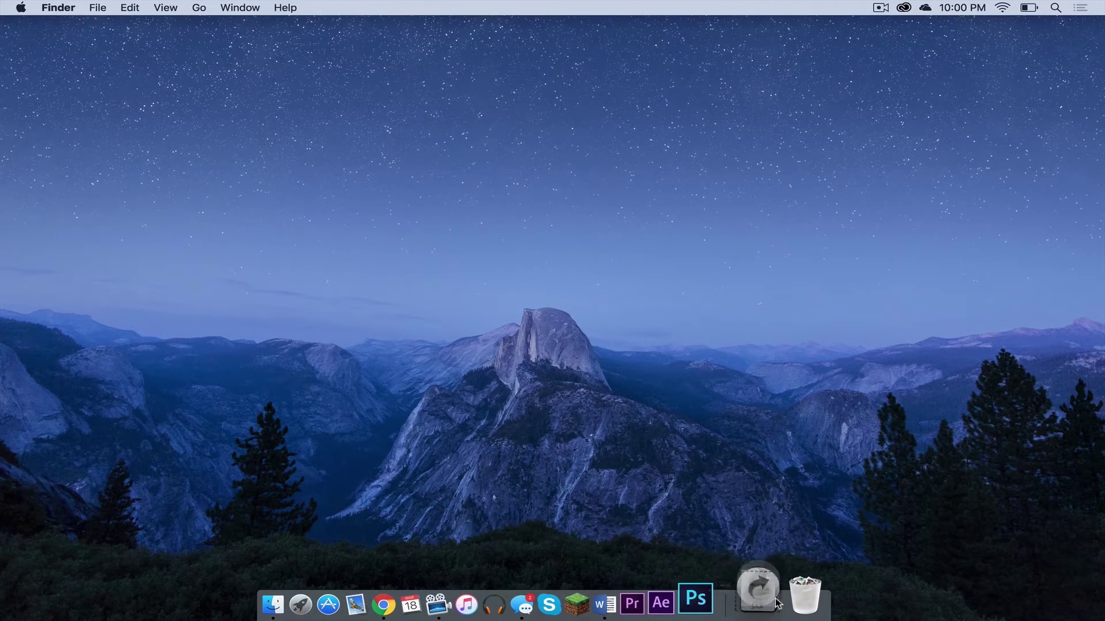
Step: Drag the OptiFine preview jar from the Downloads stack to the desktop and launch Minecraft Launcher
click(757, 595)
mouse_move(779, 535)
mouse_down()
mouse_move(910, 396)
mouse_move(908, 219)
mouse_up()
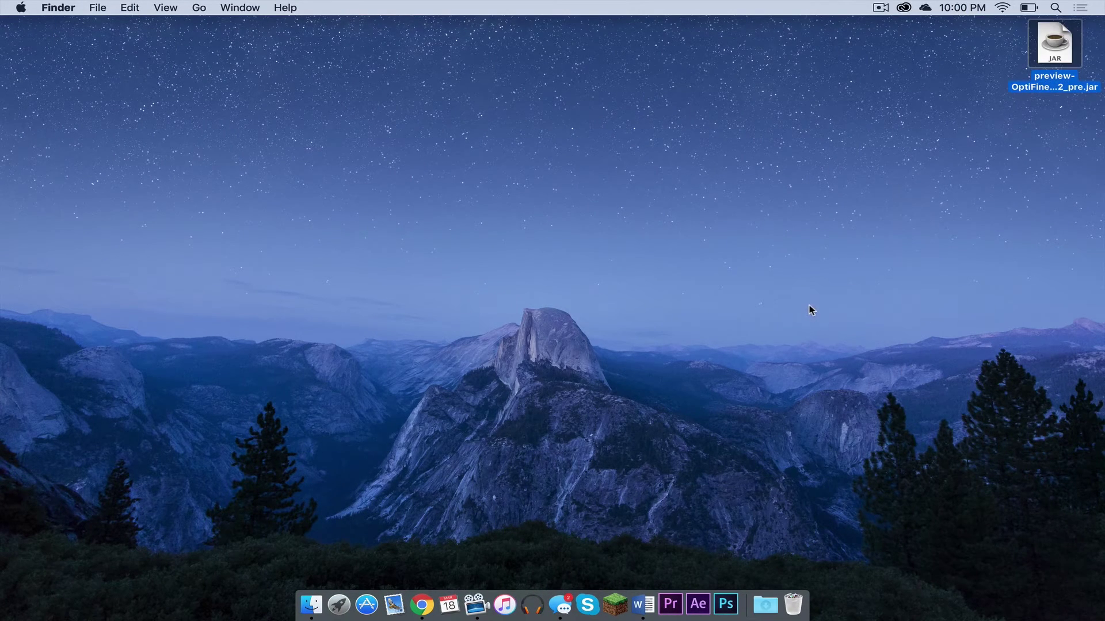
click(613, 595)
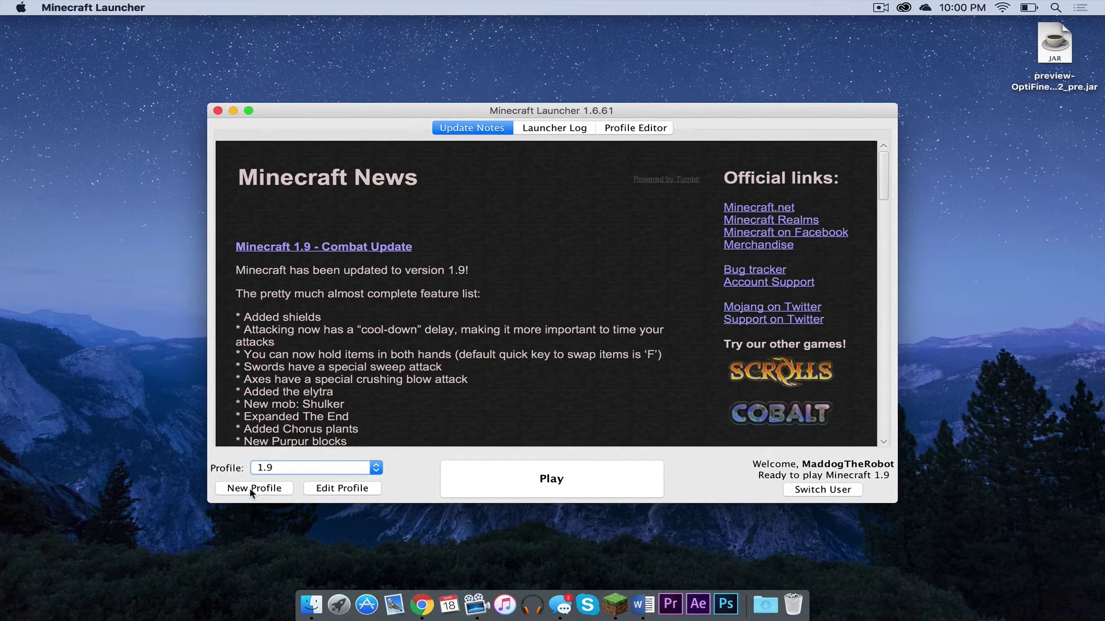
Step: Create and save a profile named '1.9' using release 1.9, then select it
click(251, 490)
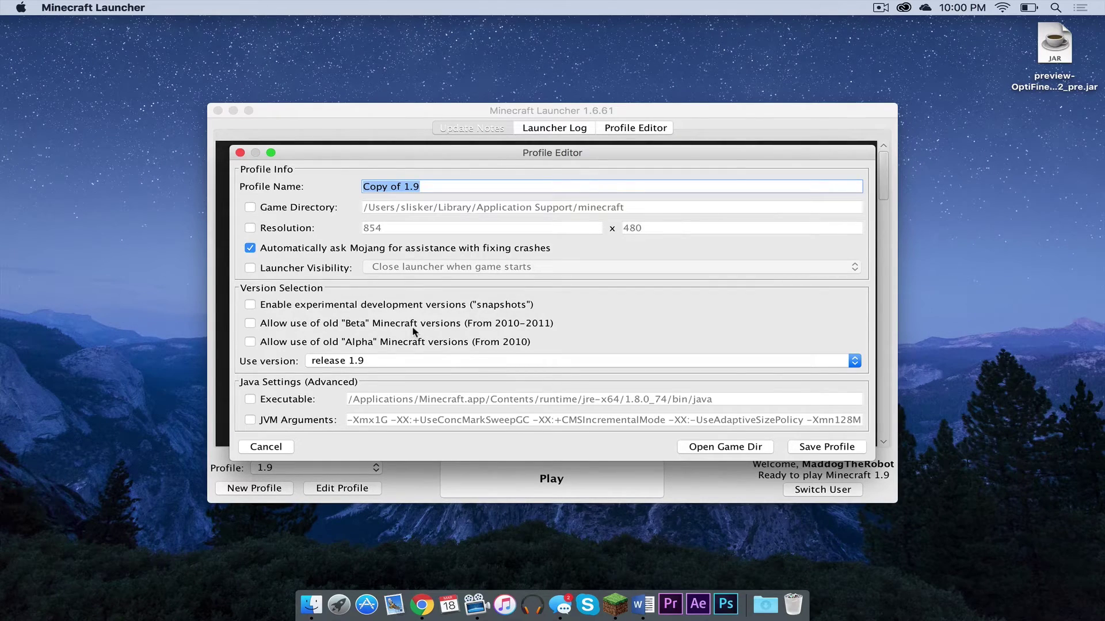
text(1.9)
click(341, 359)
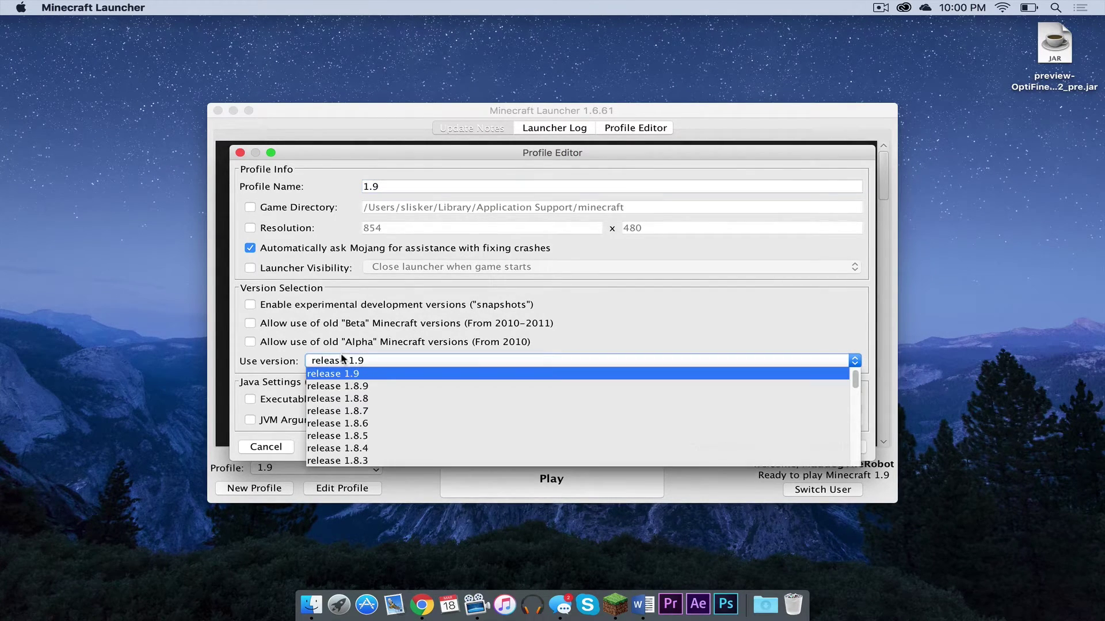
click(344, 374)
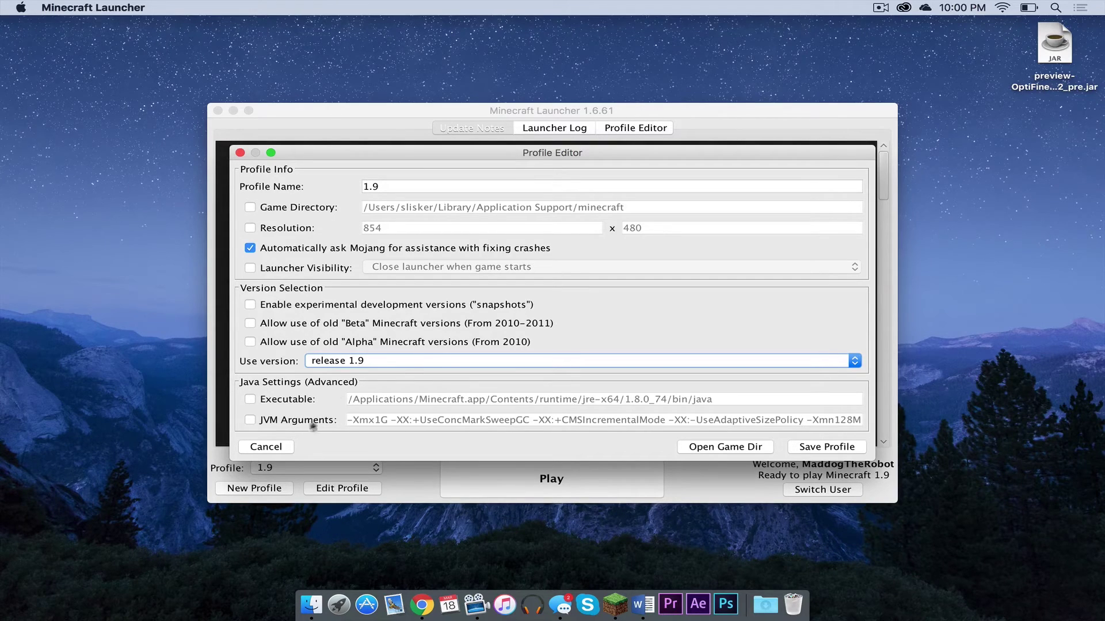
click(266, 447)
click(275, 466)
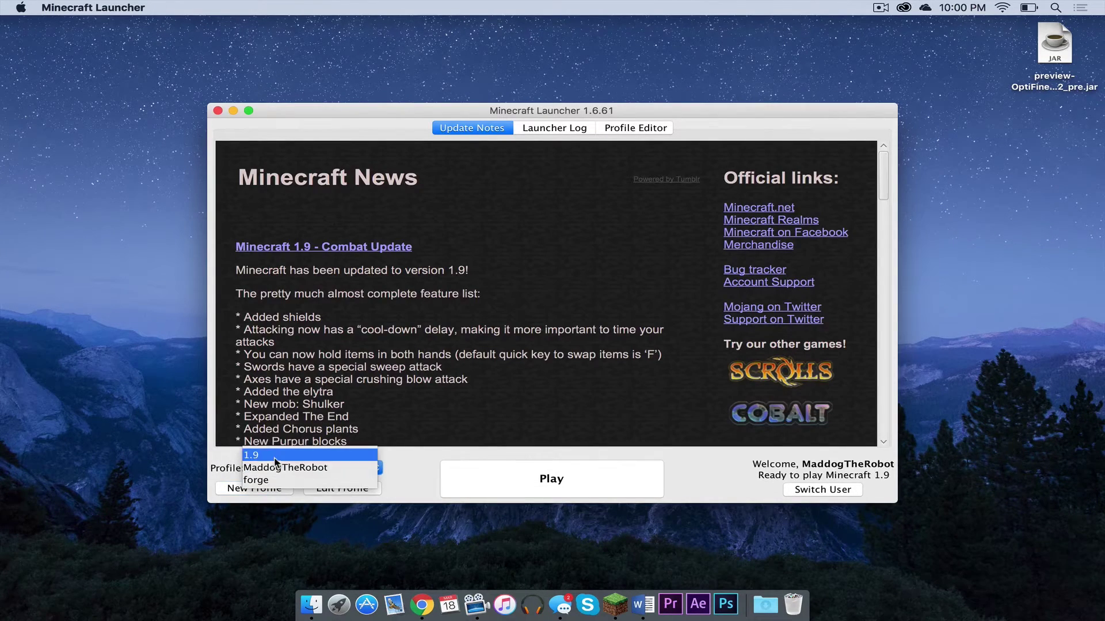
click(274, 456)
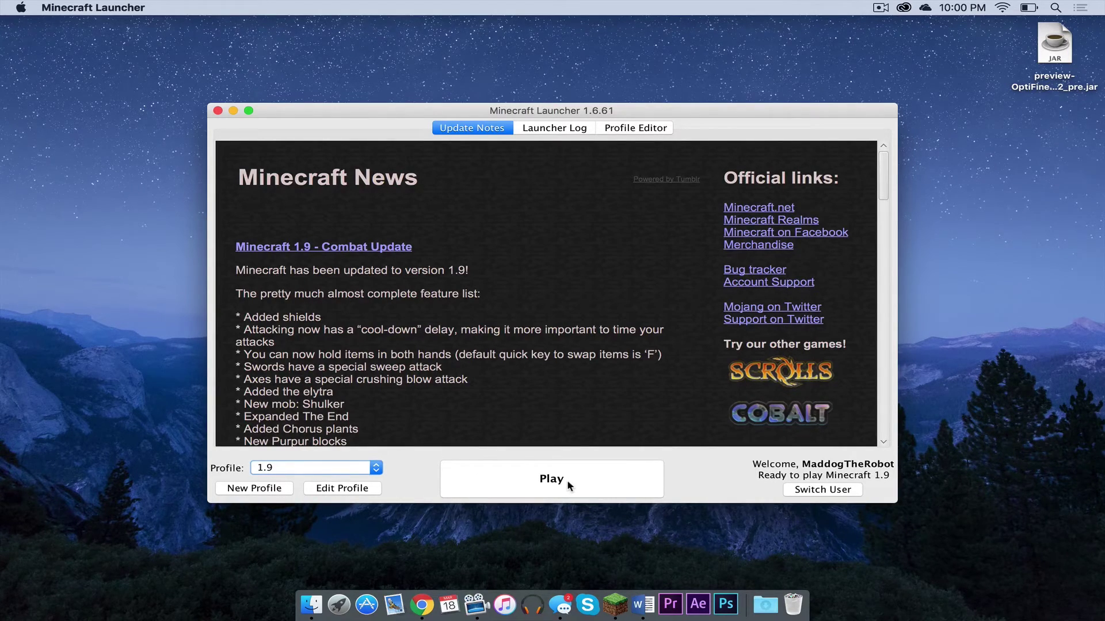
Step: Play the 1.9 profile, then run the OptiFine jar, confirm opening it, install, and acknowledge success
click(217, 109)
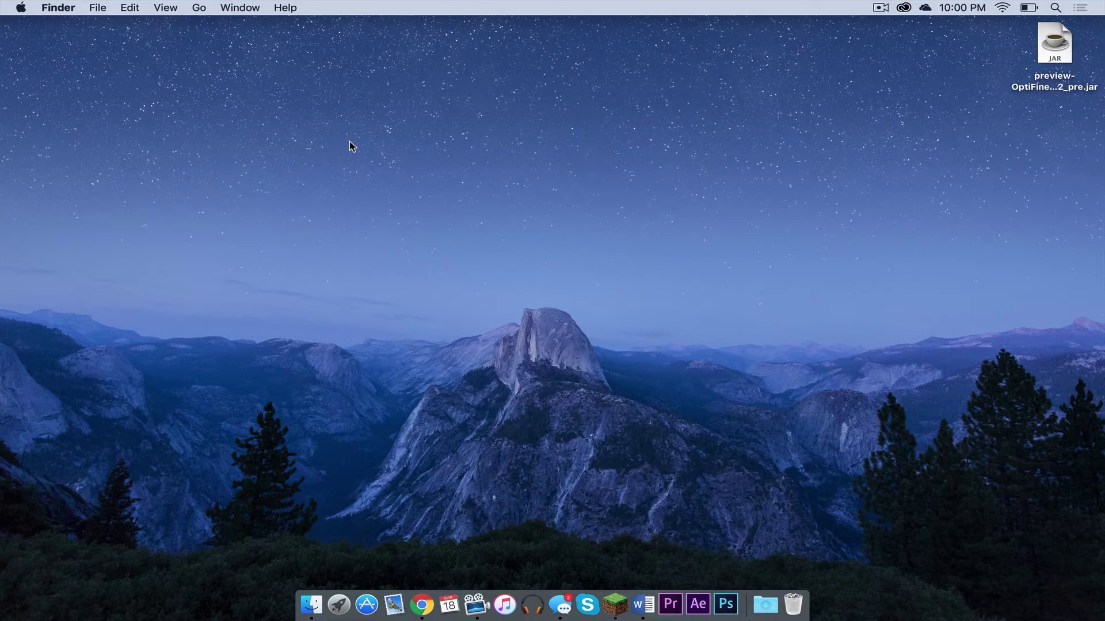
double_click(1064, 36)
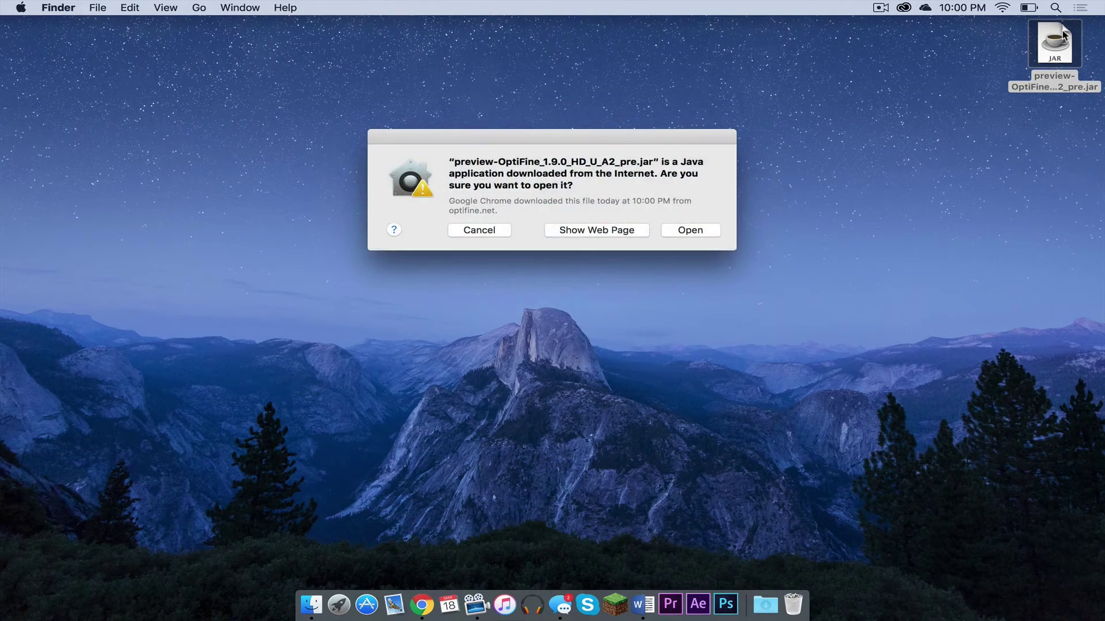
click(692, 230)
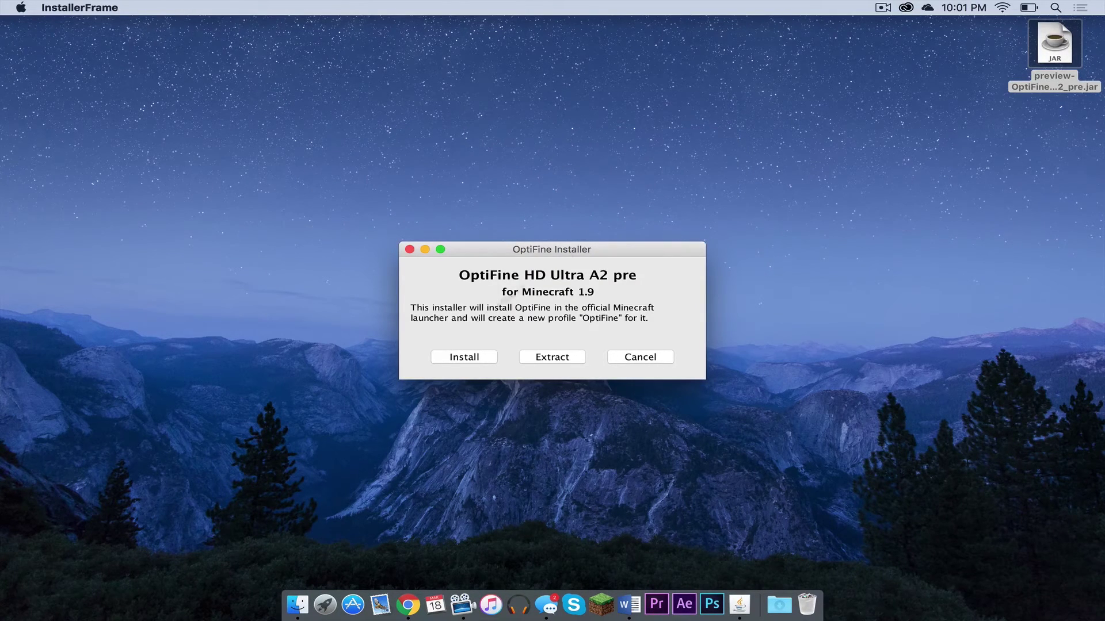
click(464, 355)
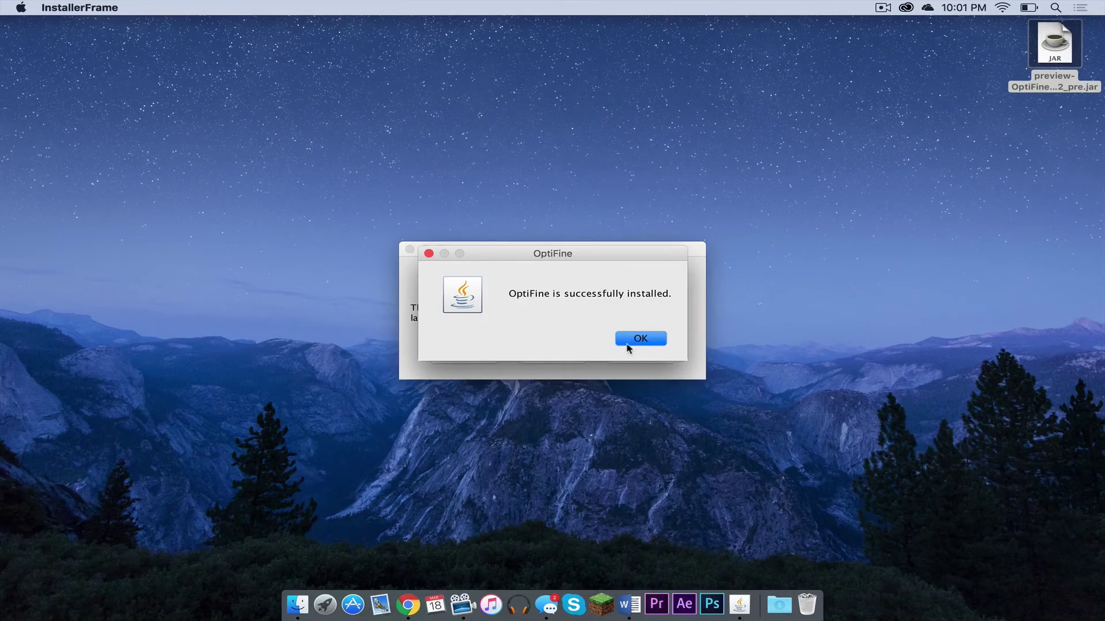
click(631, 344)
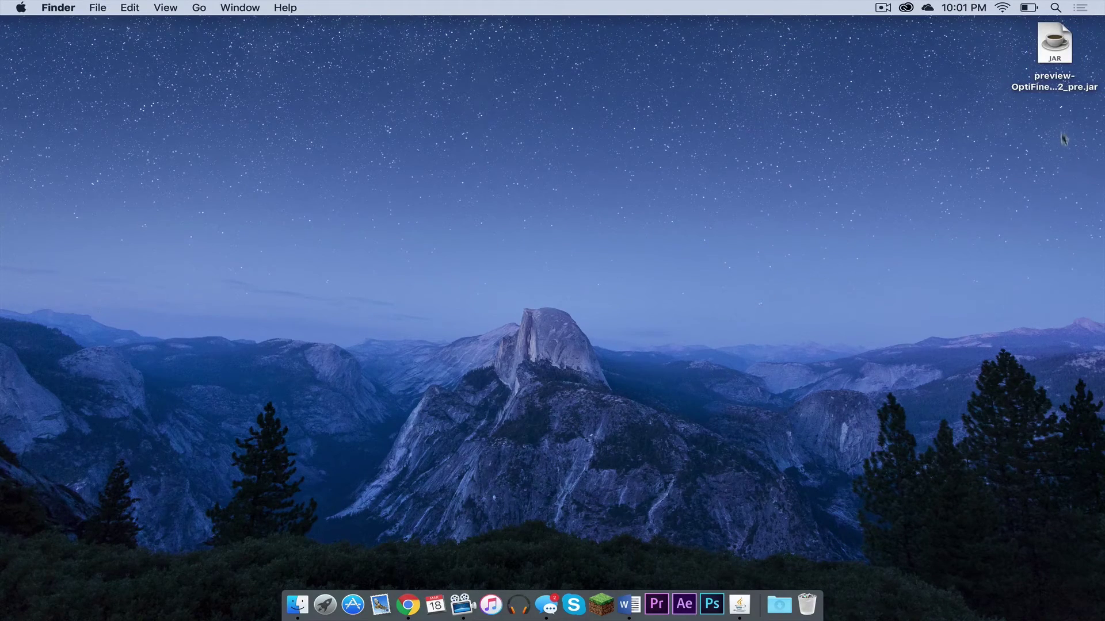
Step: Trash the OptiFine jar from the desktop and reopen Minecraft Launcher
mouse_move(1057, 37)
mouse_down()
mouse_move(804, 604)
mouse_move(790, 601)
mouse_up()
click(615, 601)
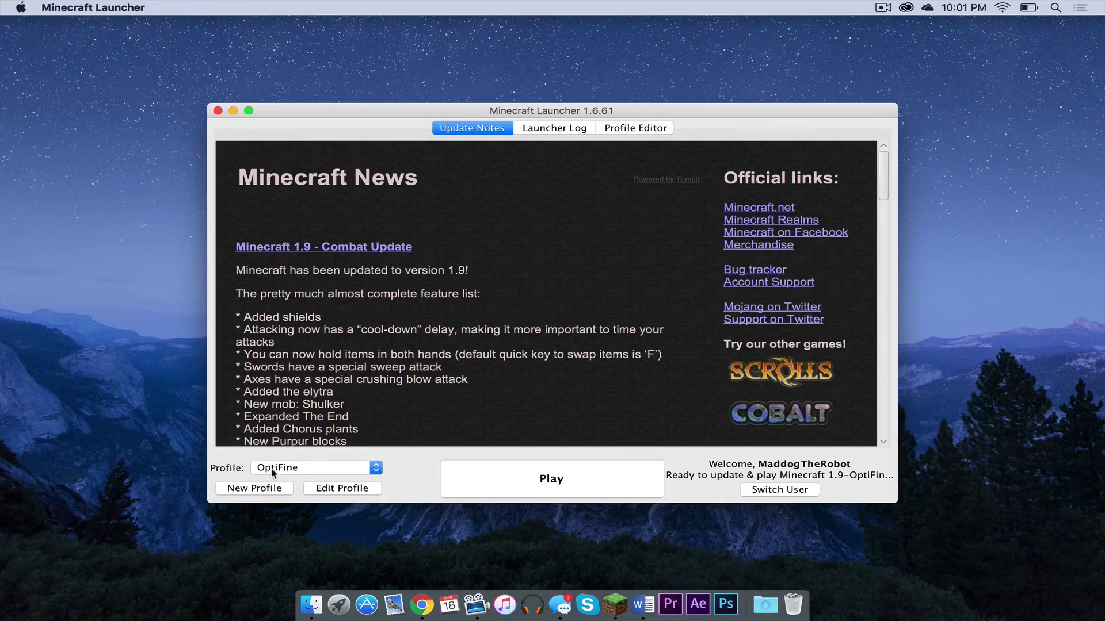
Step: Start Minecraft with the OptiFine profile and open Options, then Video Settings
click(512, 467)
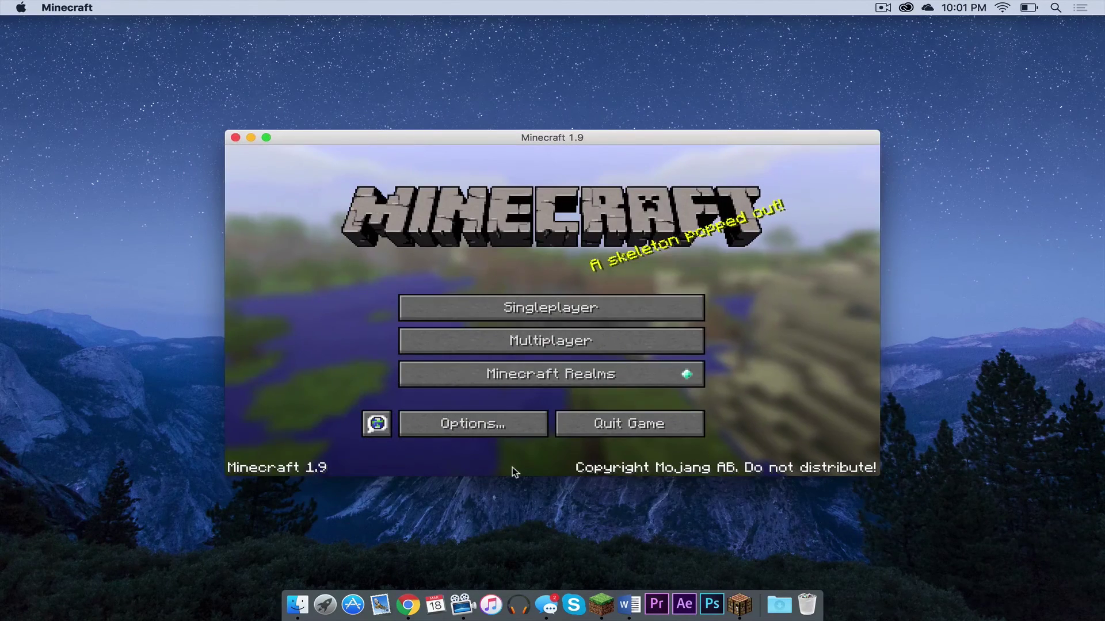
click(466, 424)
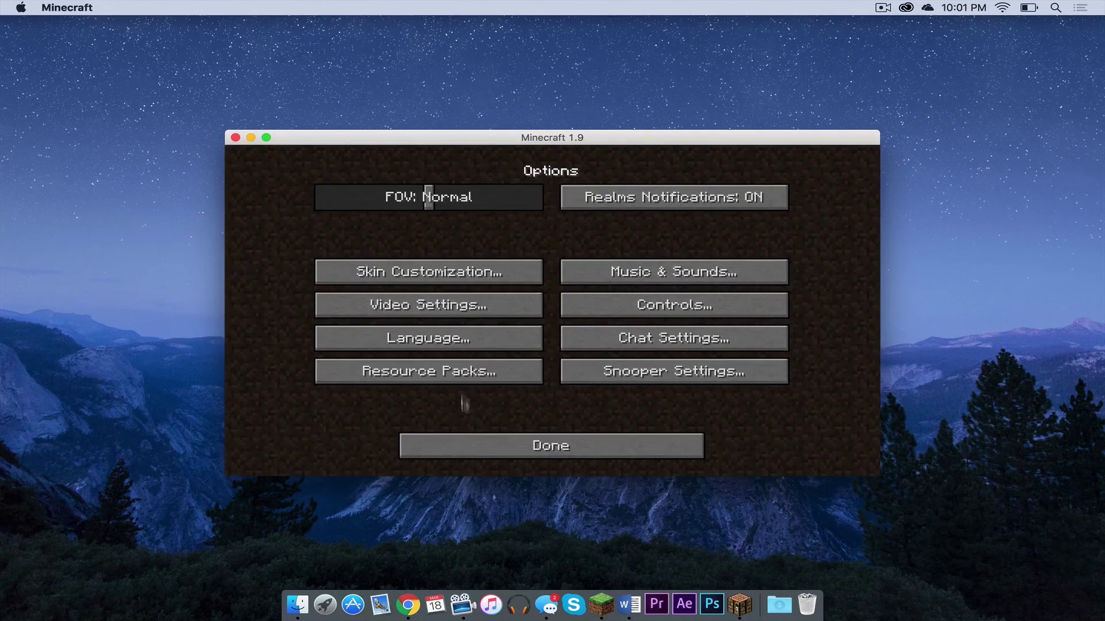
click(451, 304)
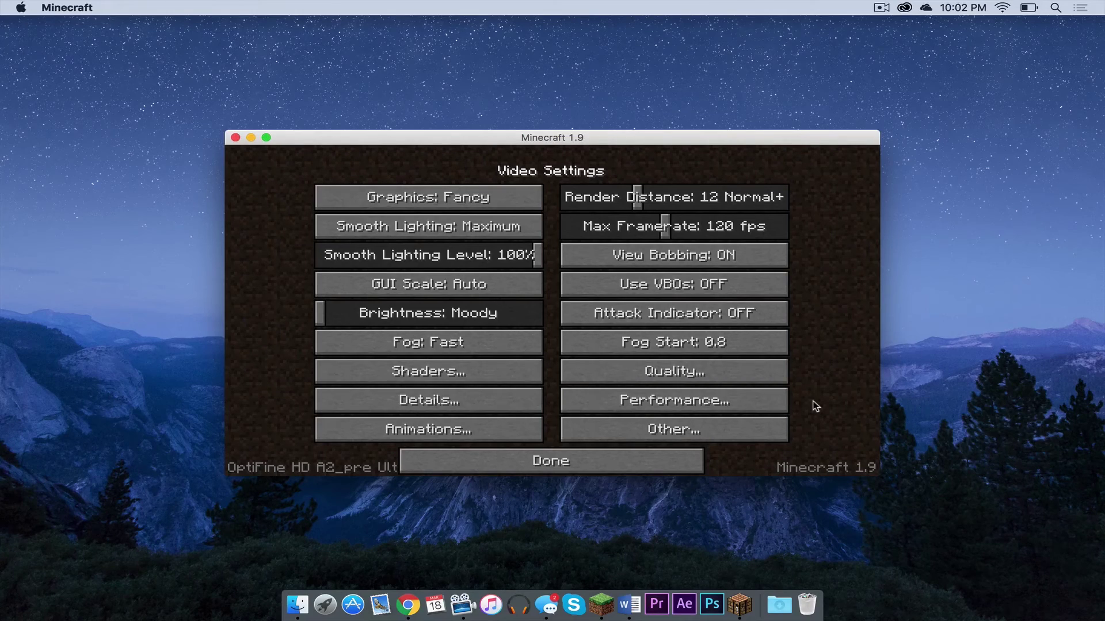
Step: Try the Shaders page, dismiss its Fast Render warning, and return to the Options screen
click(441, 366)
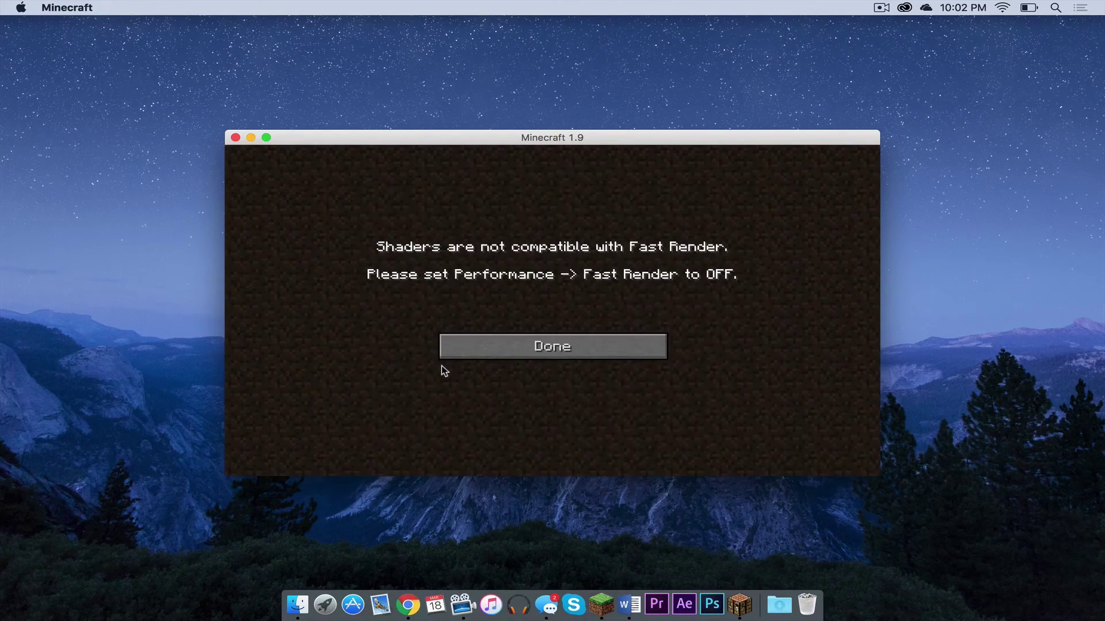
click(501, 357)
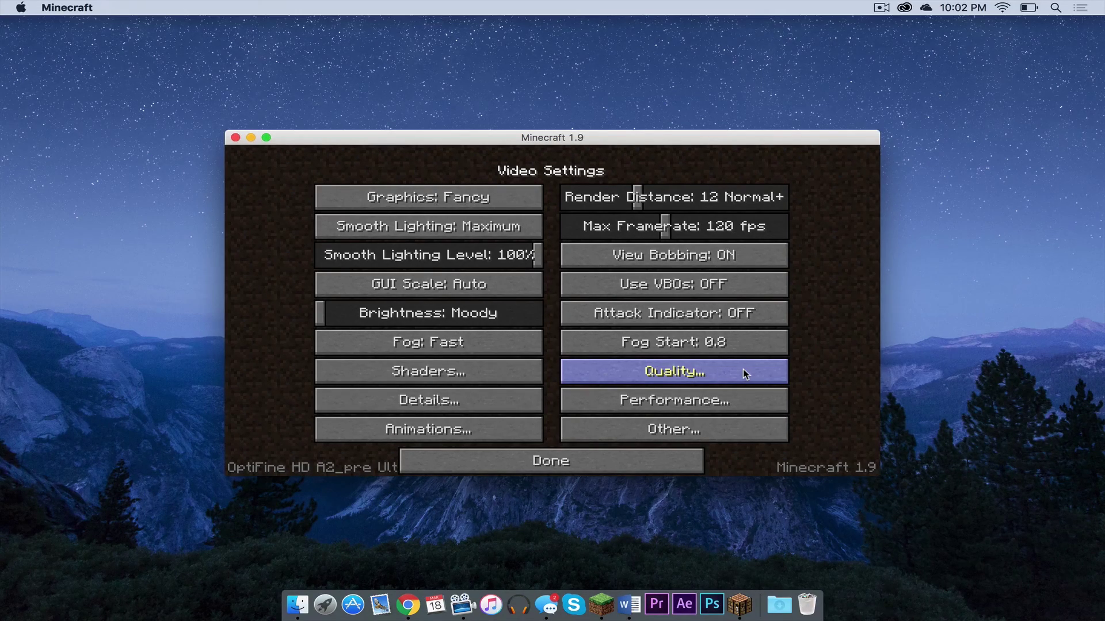
click(618, 460)
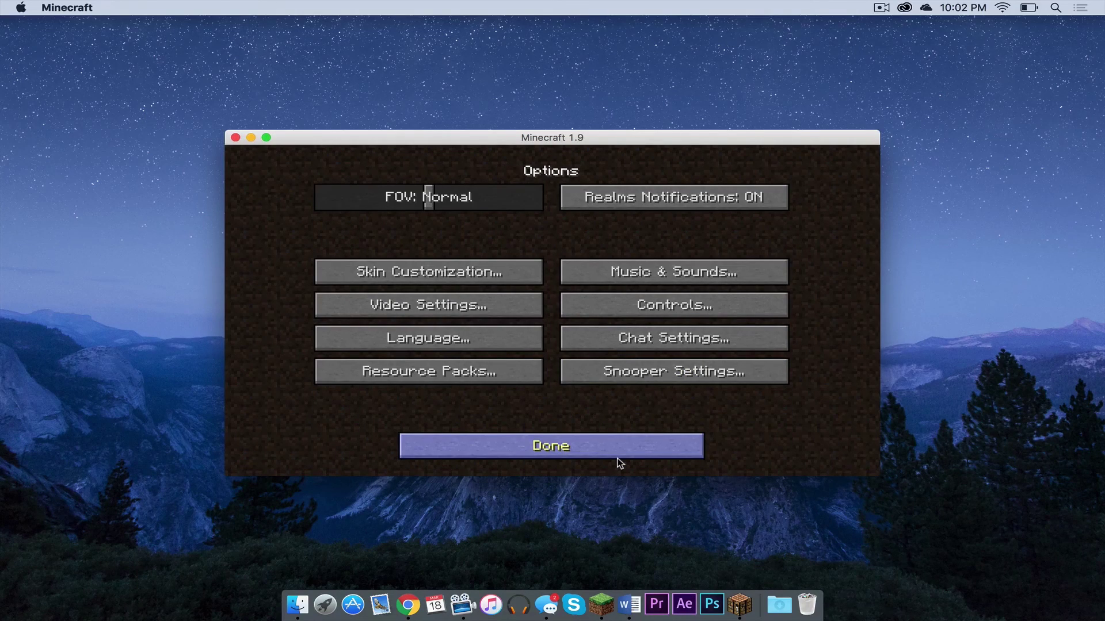